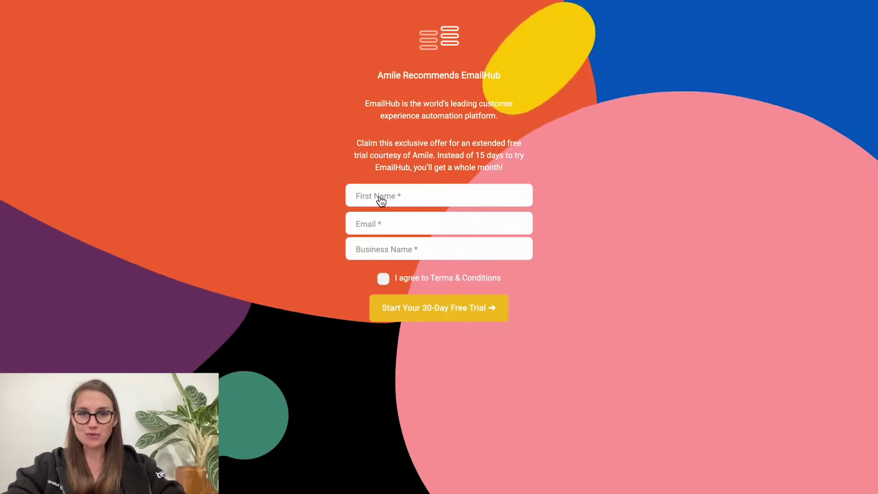
# - Autofill a saved first name and e-mail, set business name Referral Factory, accept terms, claim the trial
pyautogui.click(380, 196)
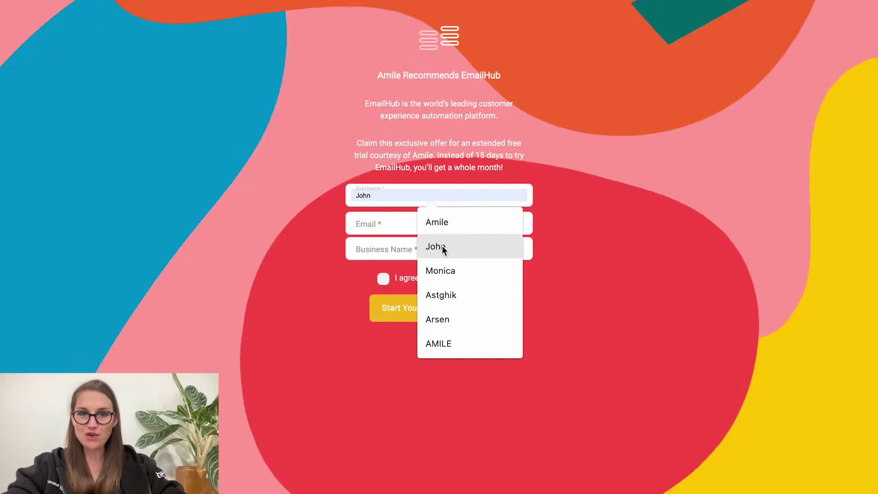
pyautogui.click(441, 246)
pyautogui.click(413, 231)
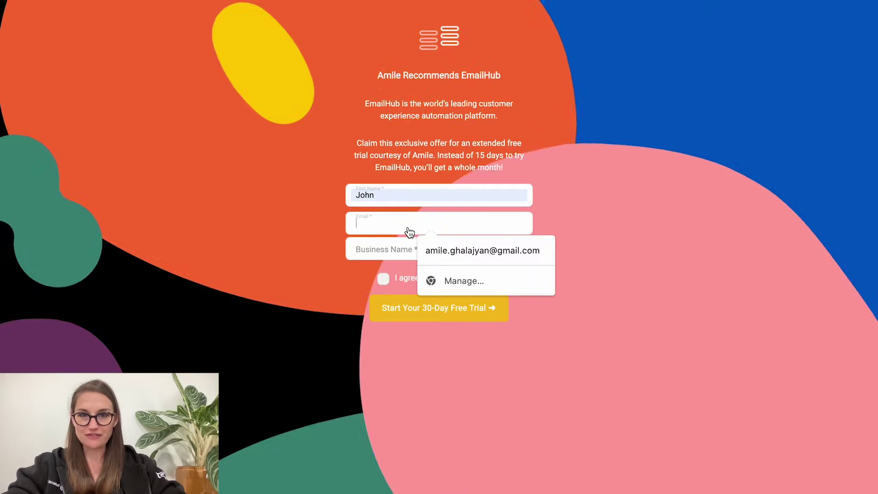
pyautogui.write('john')
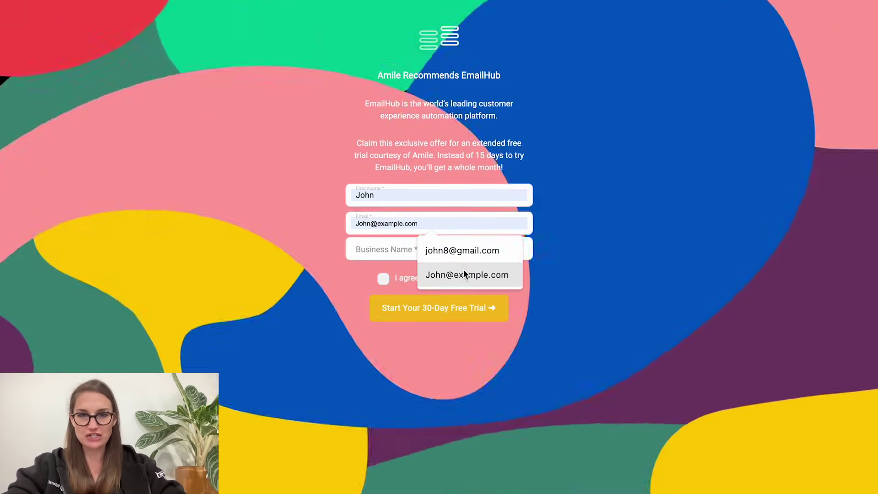
pyautogui.click(464, 275)
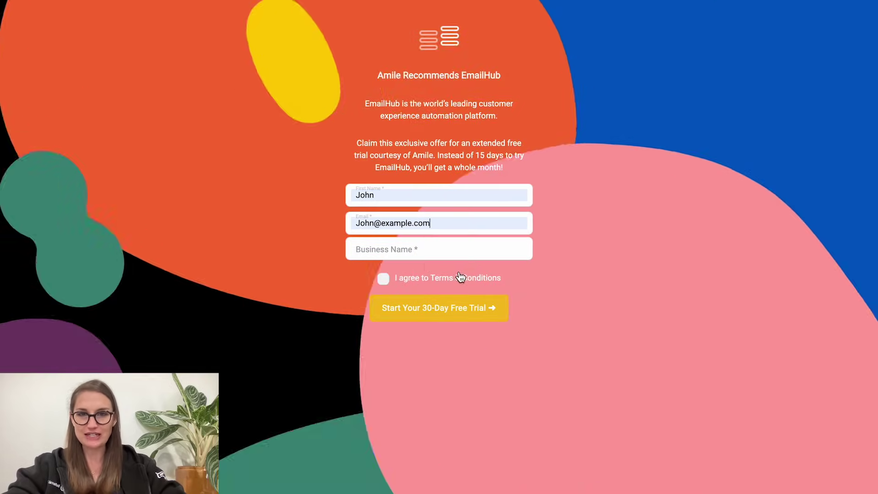
pyautogui.click(408, 254)
pyautogui.click(420, 274)
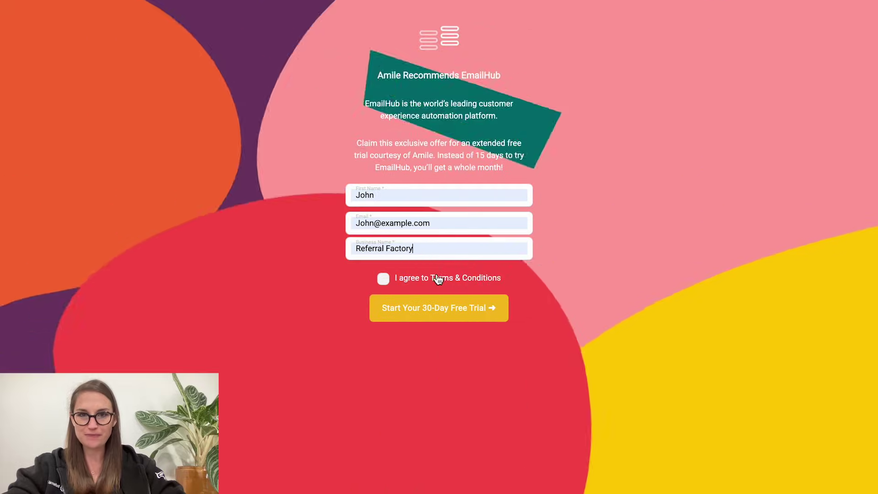
pyautogui.click(384, 279)
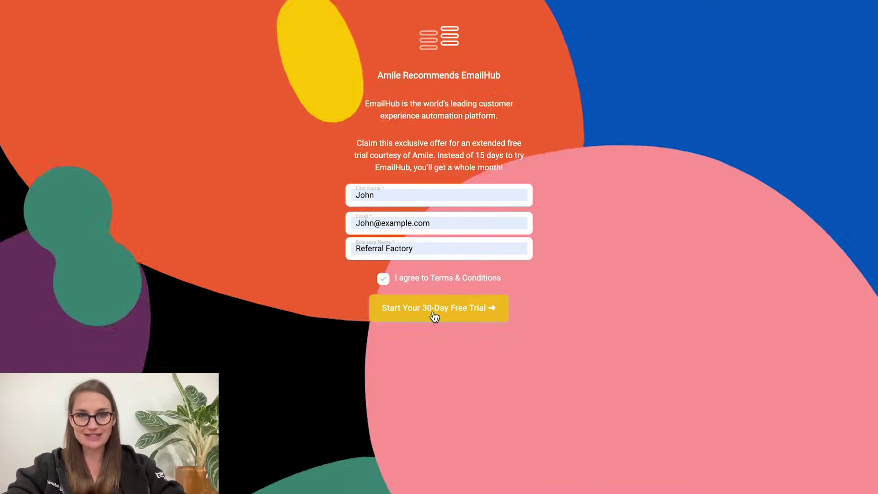
pyautogui.click(433, 312)
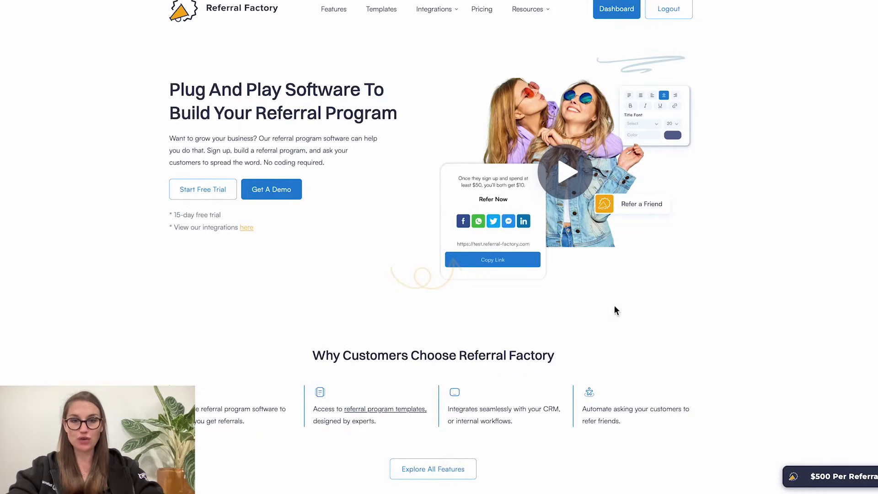
# - Scroll down the homepage to browse the Referral Factory features
pyautogui.scroll(-10, 657, 307)
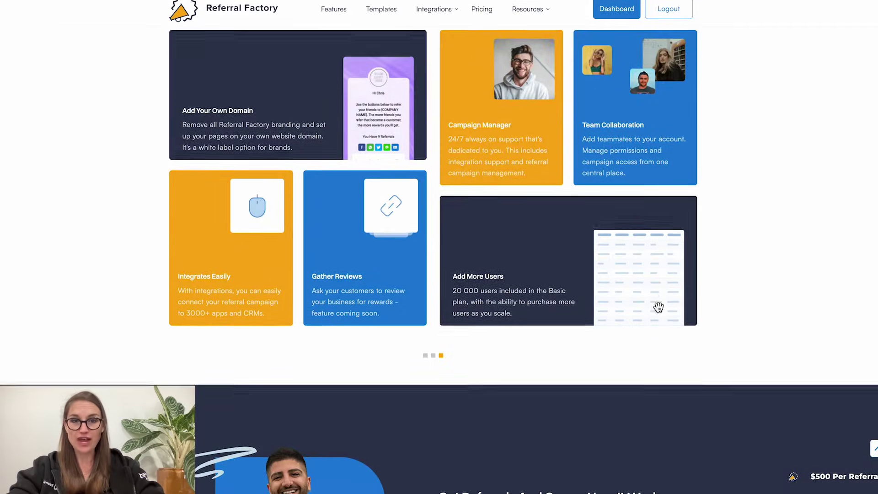
pyautogui.scroll(-9, 658, 306)
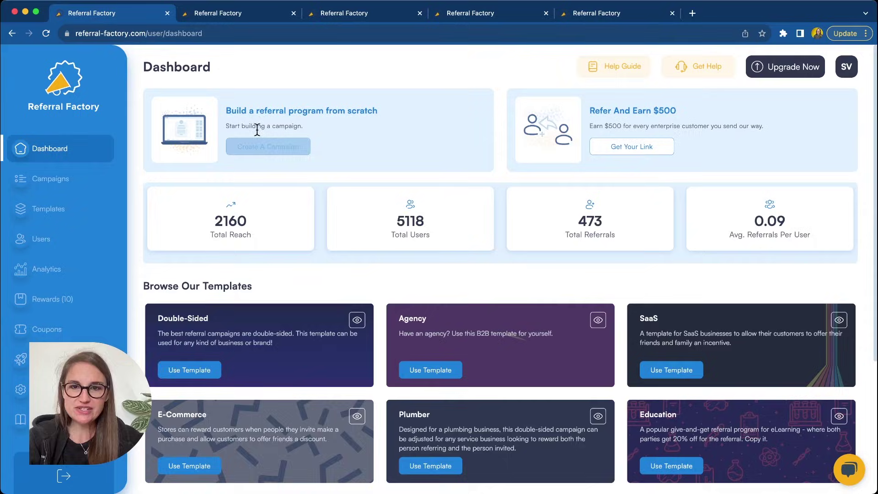
# - Start a new AI-assisted campaign and move to the Affiliate Program campaign builder
pyautogui.click(248, 148)
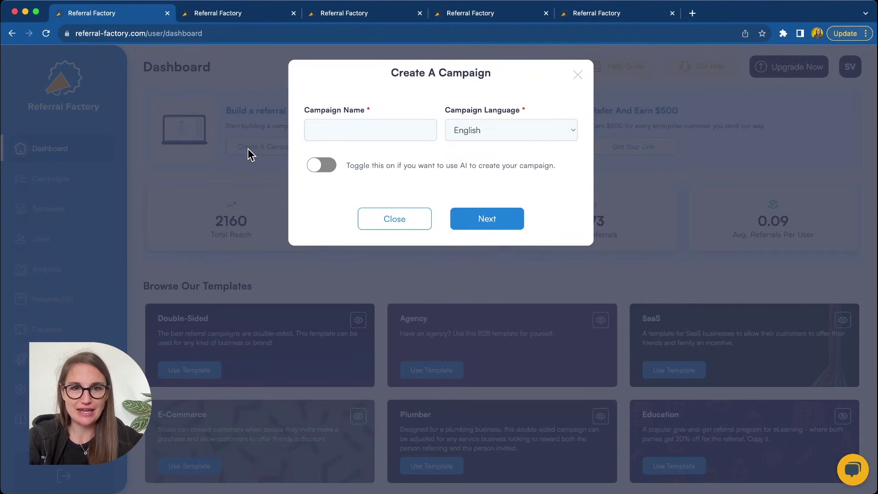
pyautogui.click(322, 167)
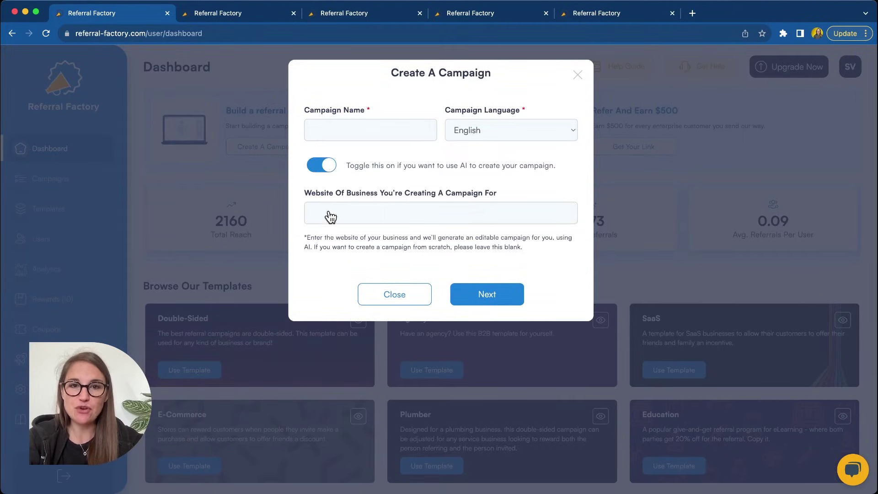
pyautogui.click(228, 14)
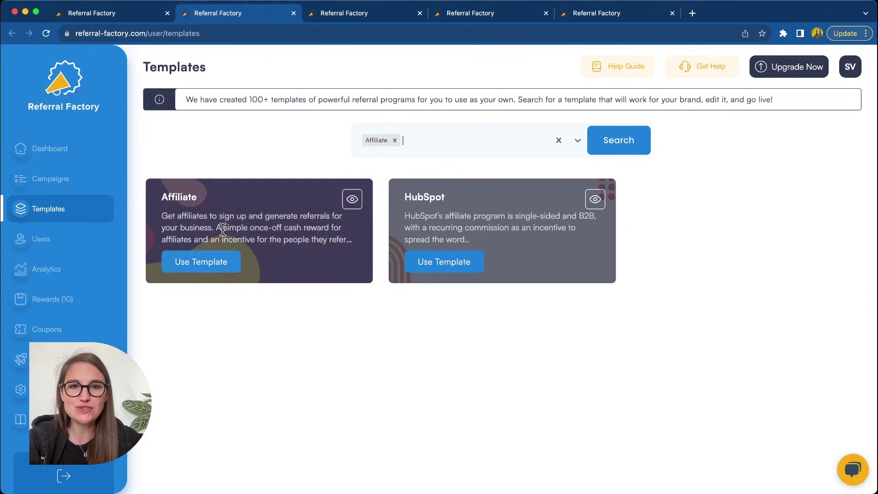
pyautogui.click(323, 18)
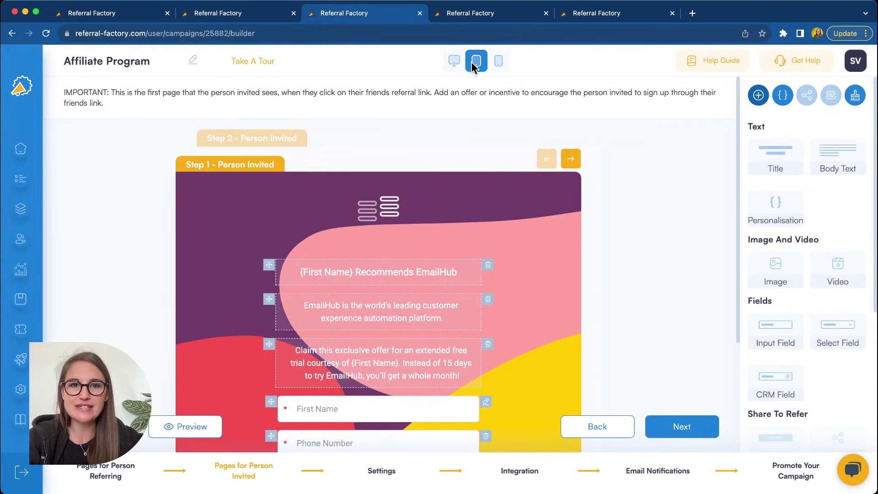
# - Look through the campaign's design theme settings, then close them, dismissing the unsaved-changes warning
pyautogui.scroll(-2, 478, 257)
pyautogui.scroll(2, 478, 256)
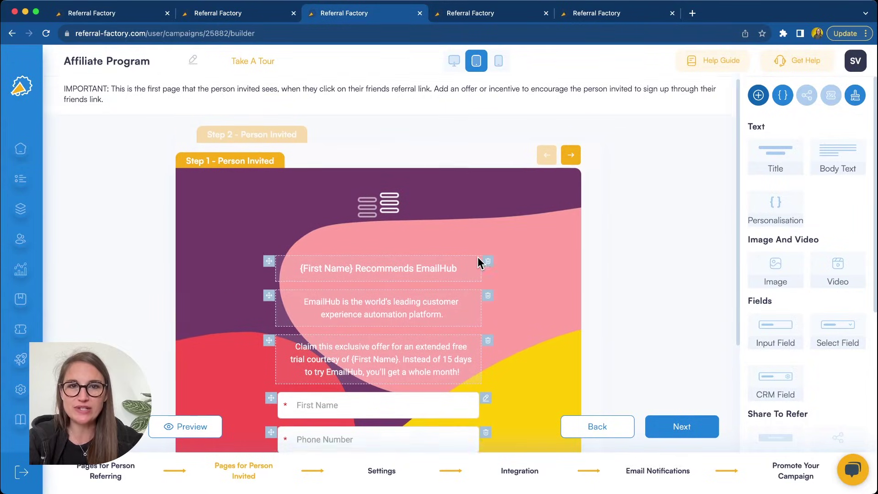
pyautogui.click(856, 96)
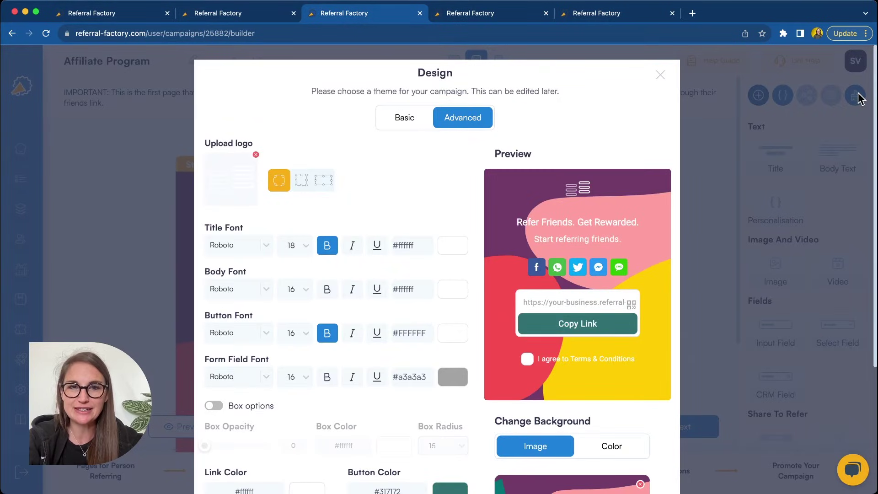
pyautogui.scroll(-3, 365, 361)
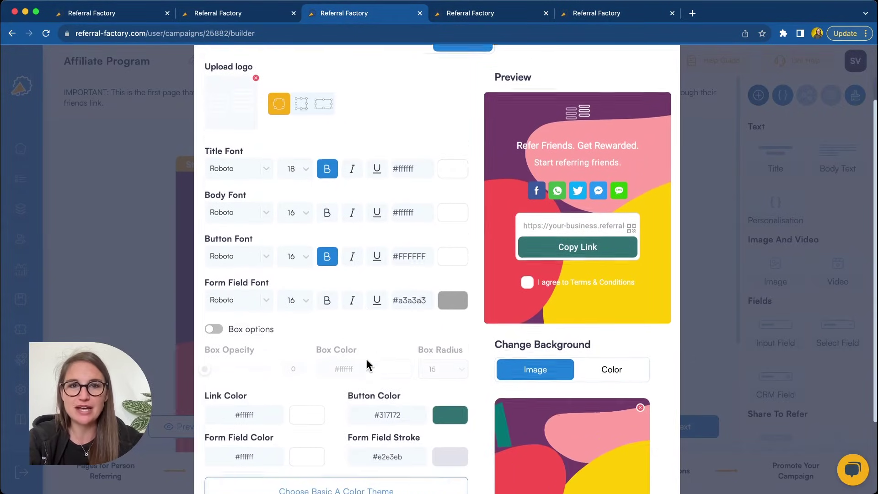
pyautogui.scroll(3, 366, 361)
pyautogui.click(658, 75)
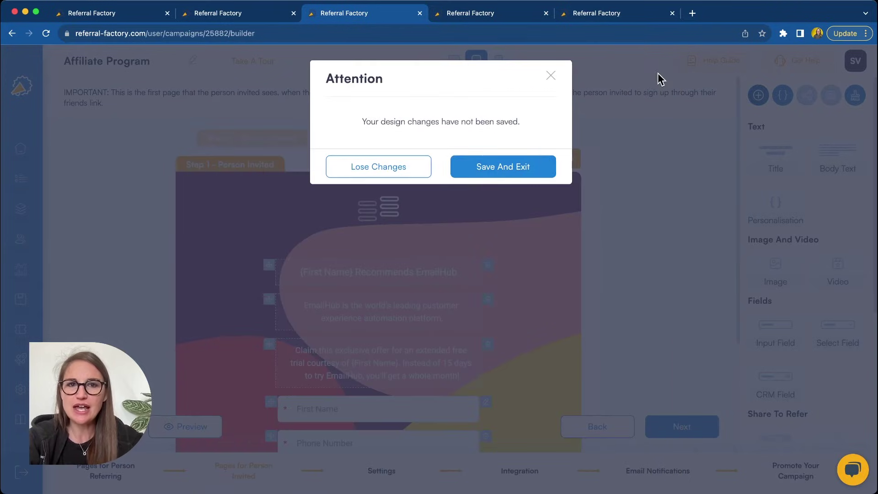
pyautogui.click(496, 173)
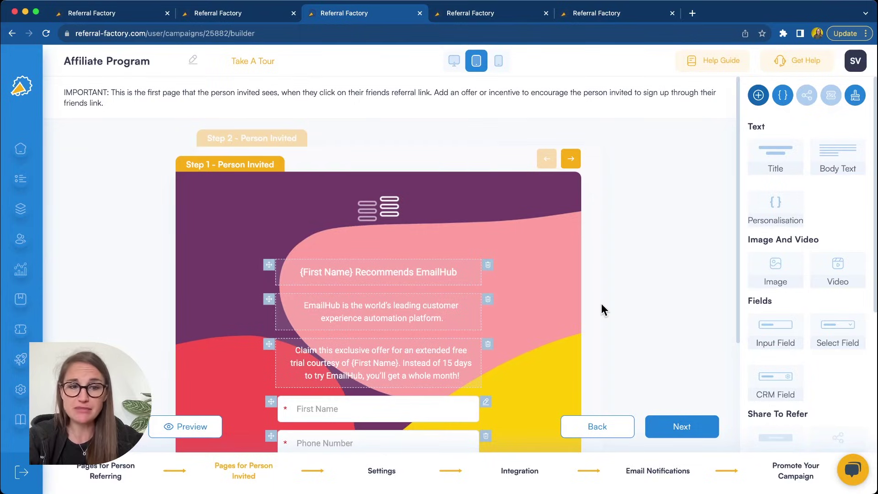
# - Review the Step 1 - Person Invited page, selecting the {First Name} placeholder in its title
pyautogui.scroll(-4, 603, 309)
pyautogui.scroll(3, 604, 310)
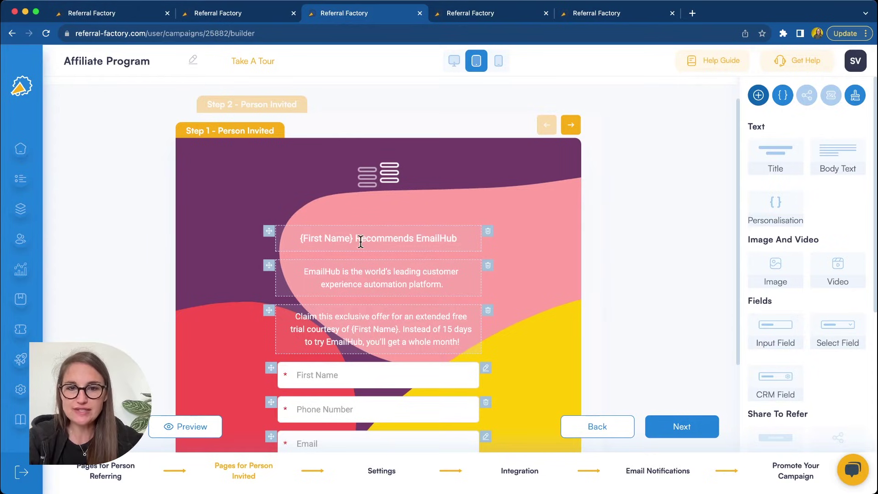
pyautogui.moveTo(354, 238); pyautogui.dragTo(286, 234)
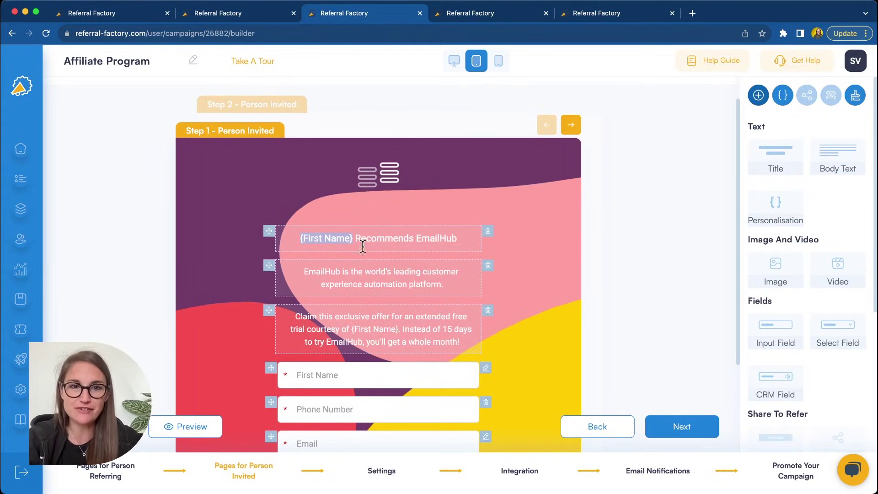
pyautogui.scroll(-3, 447, 303)
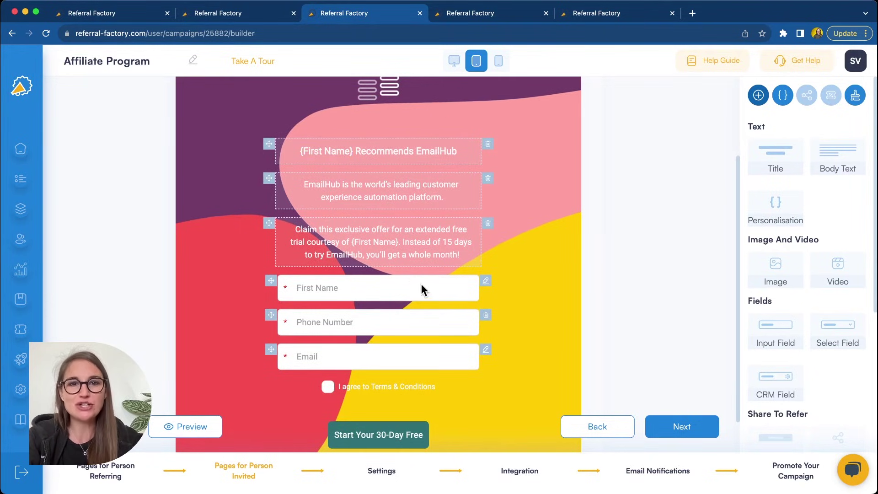
pyautogui.scroll(-1, 419, 287)
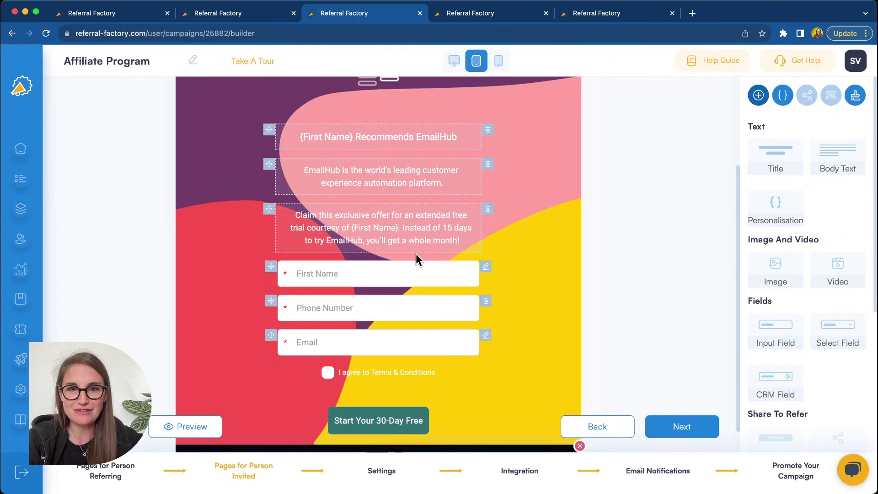
pyautogui.scroll(3, 416, 253)
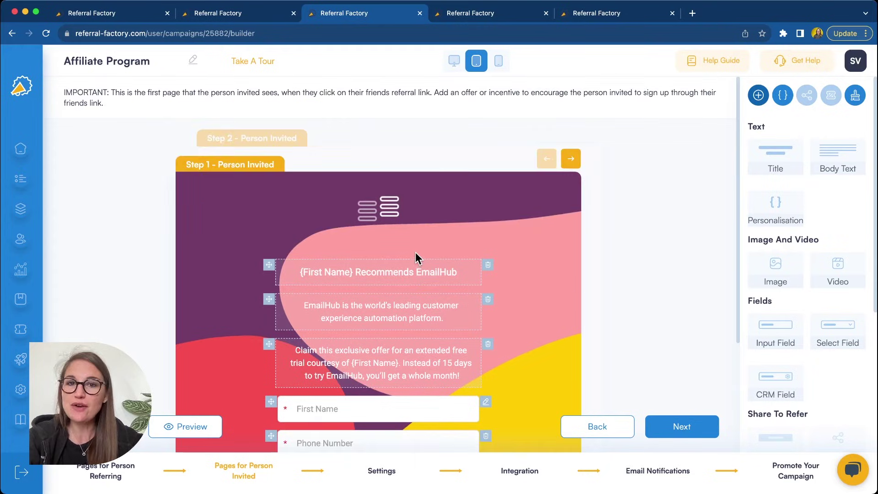
# - Show the Step 2 - Person Invited page down to the redirect toggle and empty Redirect URL
pyautogui.click(270, 141)
pyautogui.scroll(-3, 349, 320)
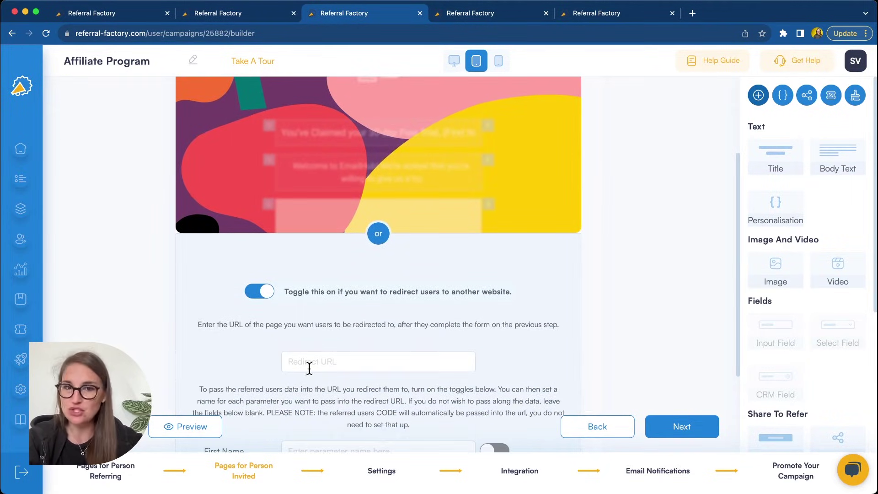
pyautogui.scroll(-3, 309, 369)
pyautogui.scroll(4, 310, 368)
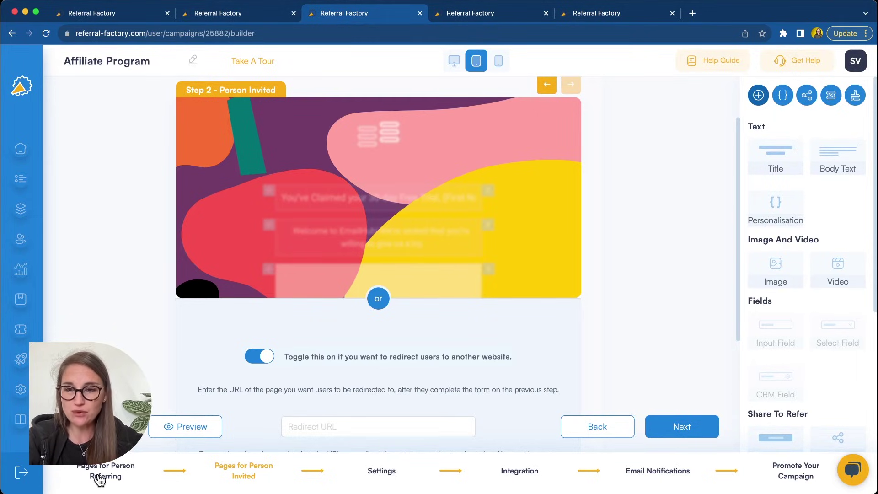
# - Show the Person Referring Step 1 page down to its Get Your Link form
pyautogui.click(108, 464)
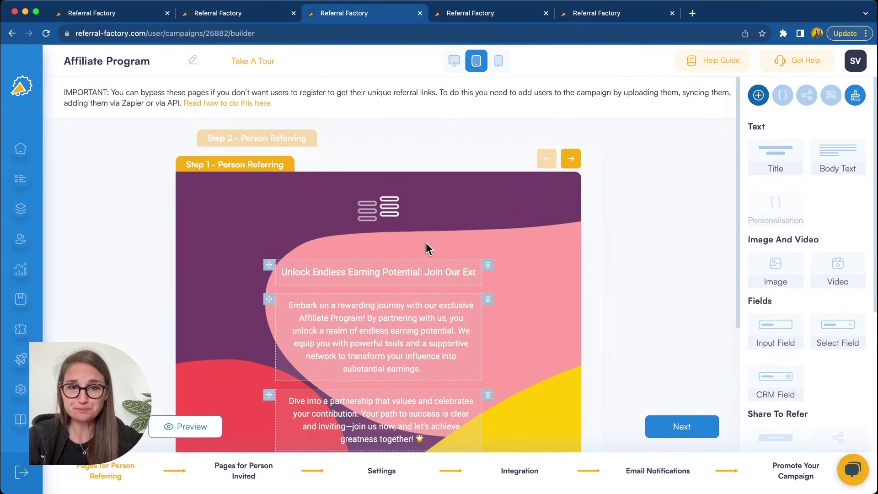
pyautogui.scroll(-5, 426, 242)
pyautogui.scroll(-2, 426, 243)
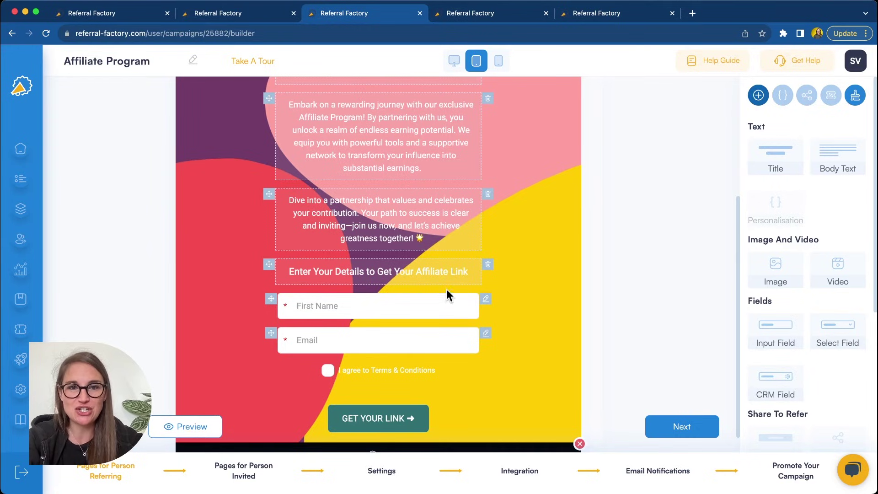
pyautogui.scroll(-2, 463, 358)
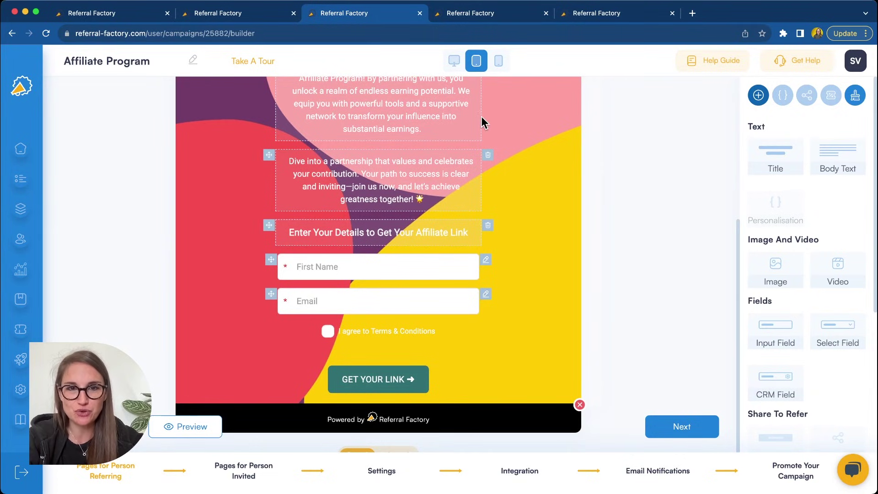
# - Show the Add Users options from the empty Users list
pyautogui.click(481, 17)
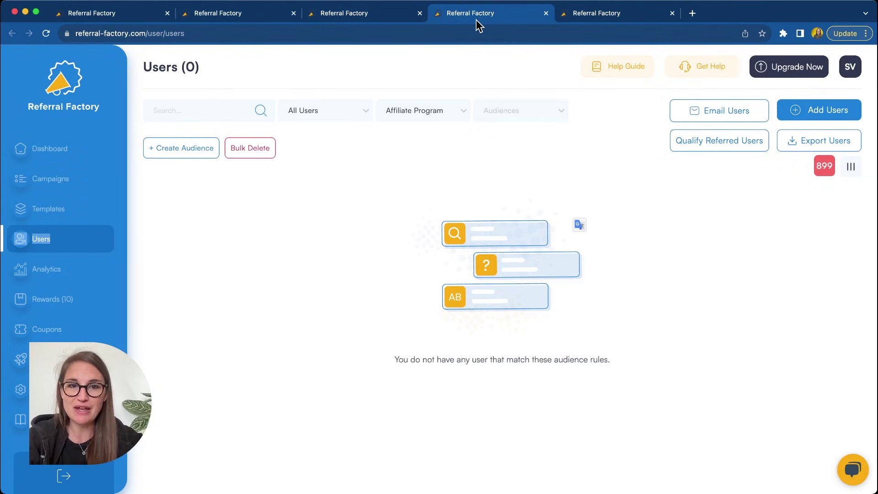
pyautogui.click(812, 118)
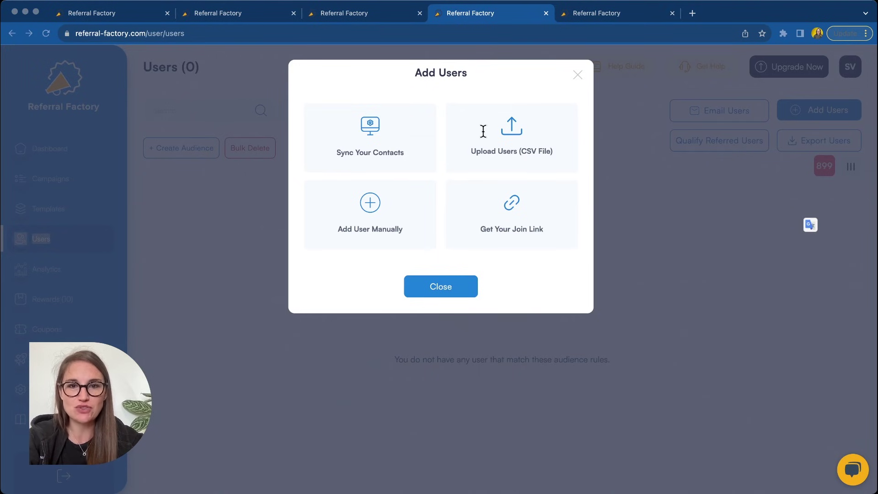
# - Show the Launch Email draft and scroll through its affiliate invitation preview
pyautogui.click(606, 18)
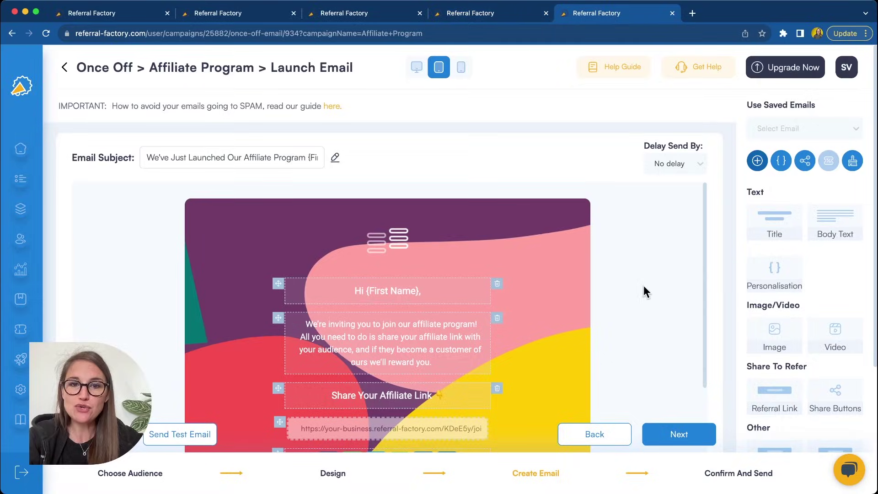
pyautogui.scroll(-5, 569, 328)
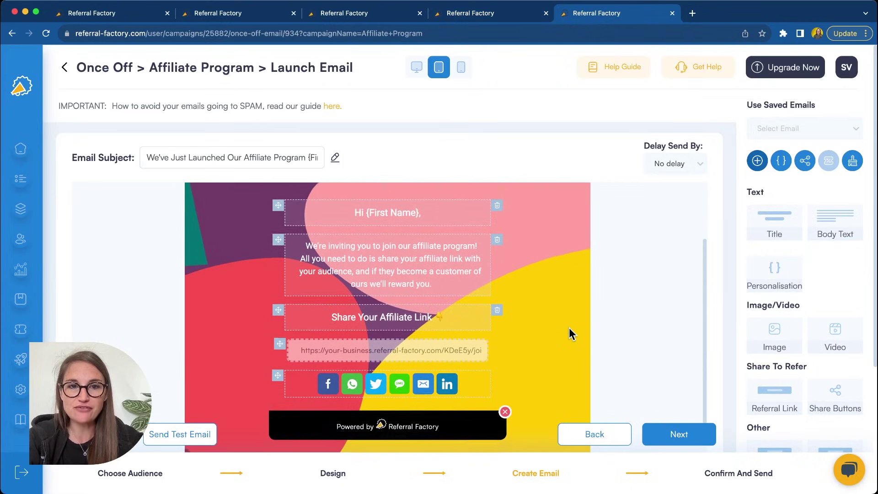
pyautogui.scroll(-1, 569, 328)
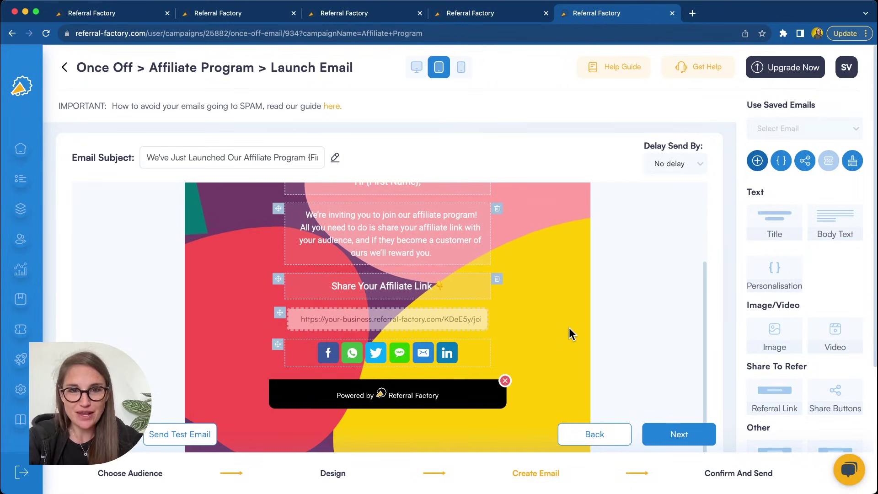
pyautogui.scroll(5, 569, 328)
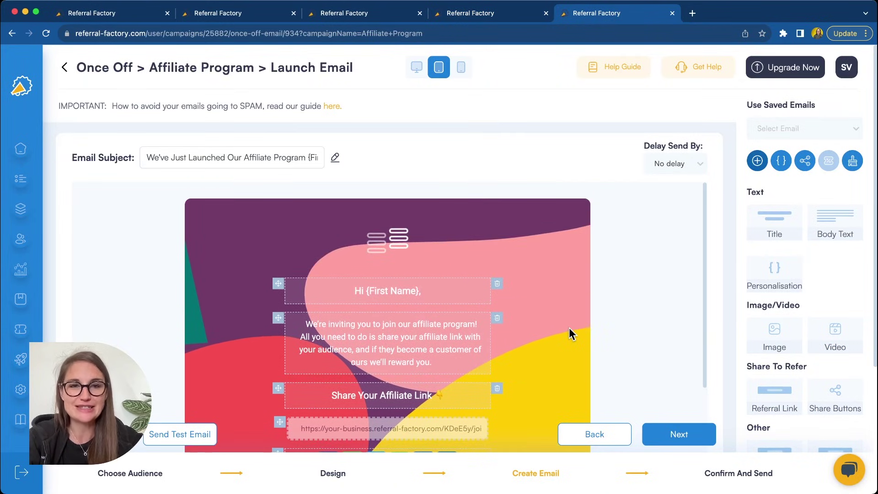